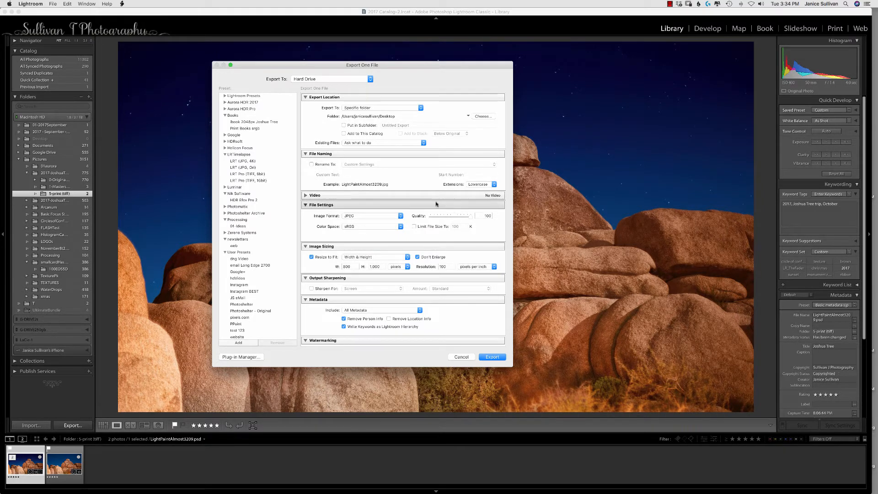
Step: Choose JPEG as the image format and sRGB as the color space for the export
left_click(357, 216)
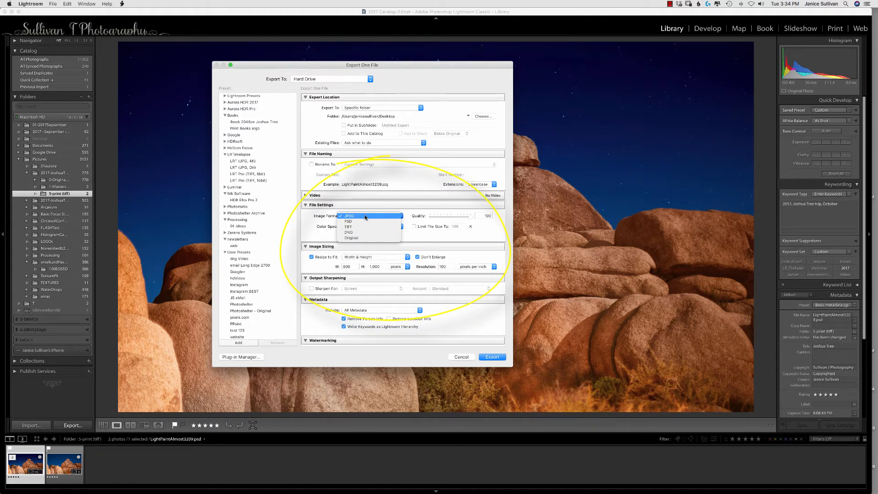
left_click(365, 217)
left_click(367, 227)
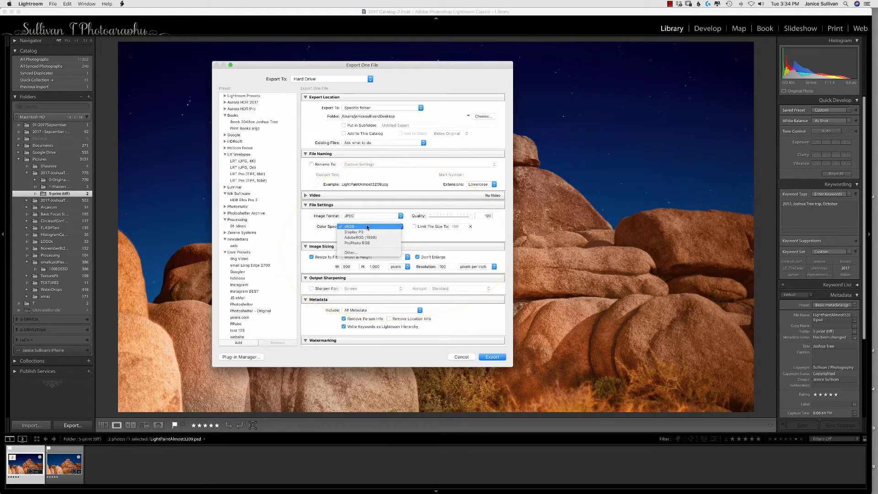
left_click(367, 227)
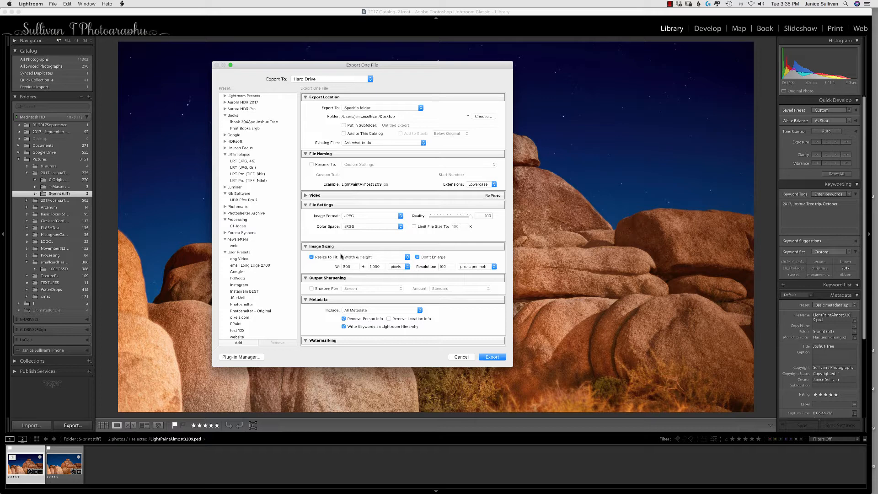
Step: Turn off Resize to Fit, keep the resolution at 100 pixels per inch, and export the photo
left_click(312, 257)
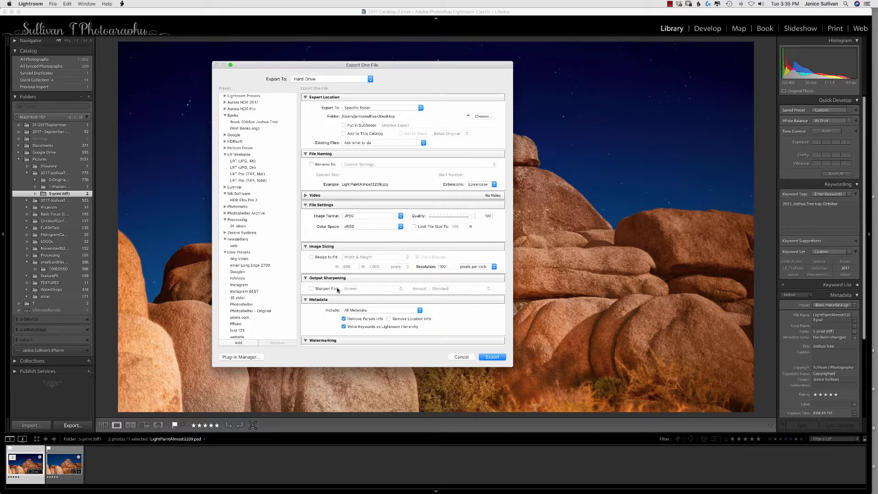
double_click(442, 266)
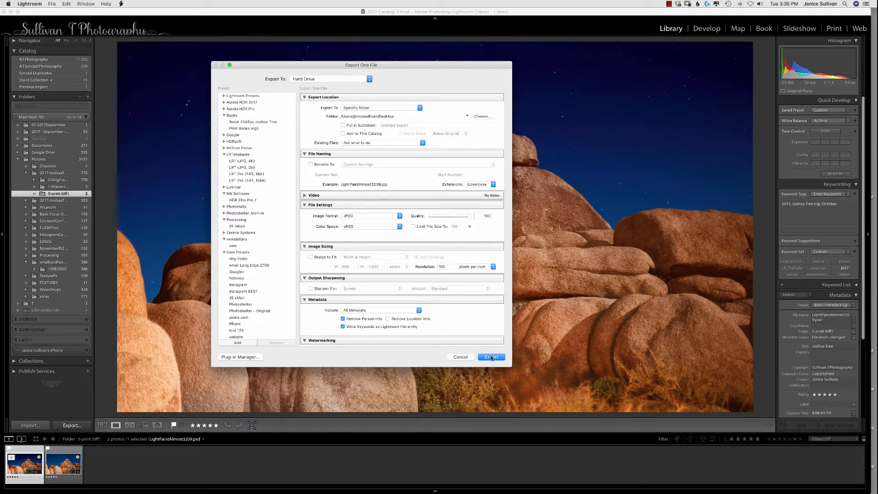
left_click(491, 357)
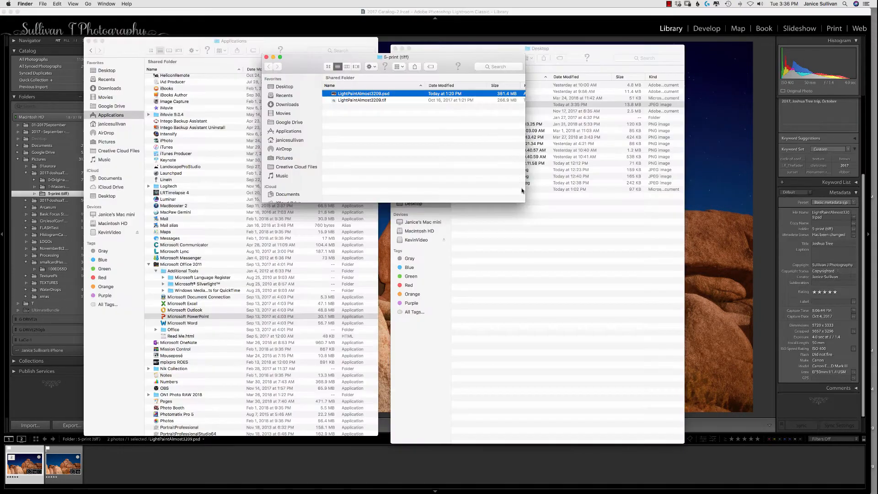
Step: Compare the file size of the exported JPEG in the Desktop folder with that of the original PSD
left_click_drag(524, 199, 665, 240)
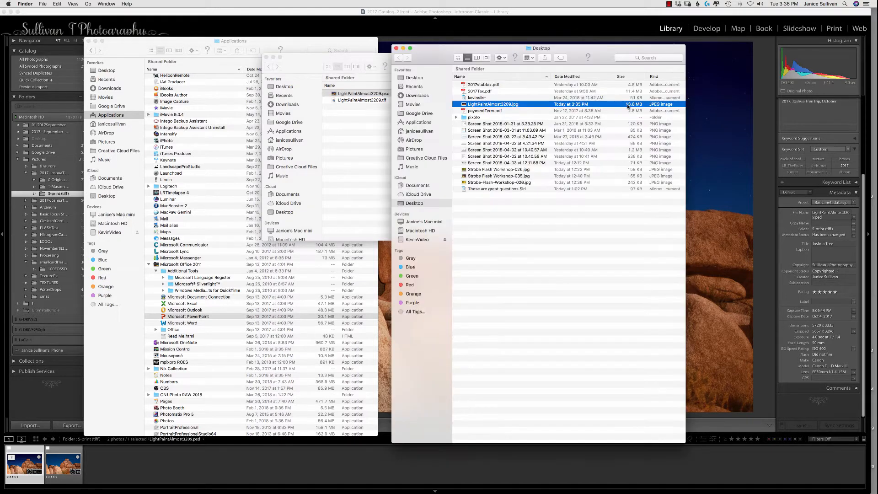
left_click_drag(585, 52, 540, 108)
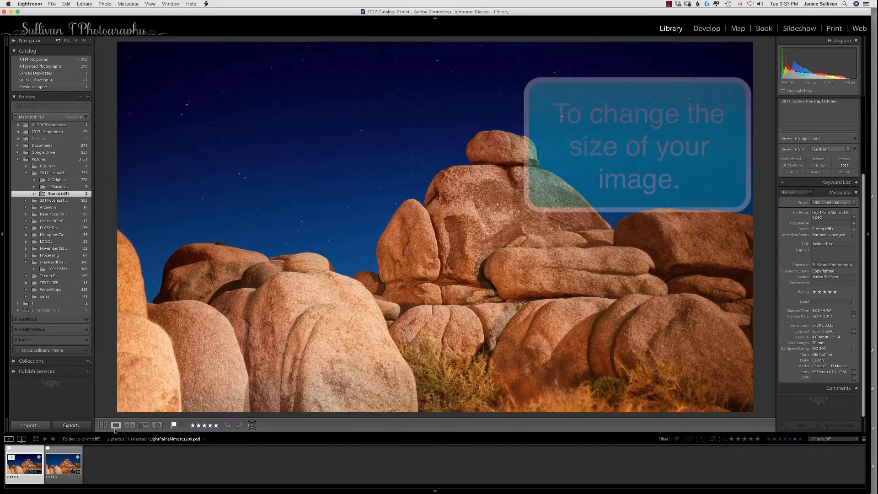
Step: Export the photo again with Resize to Fit enabled at 4.0 megapixels, using a unique name for the file
key("super+shift+e")
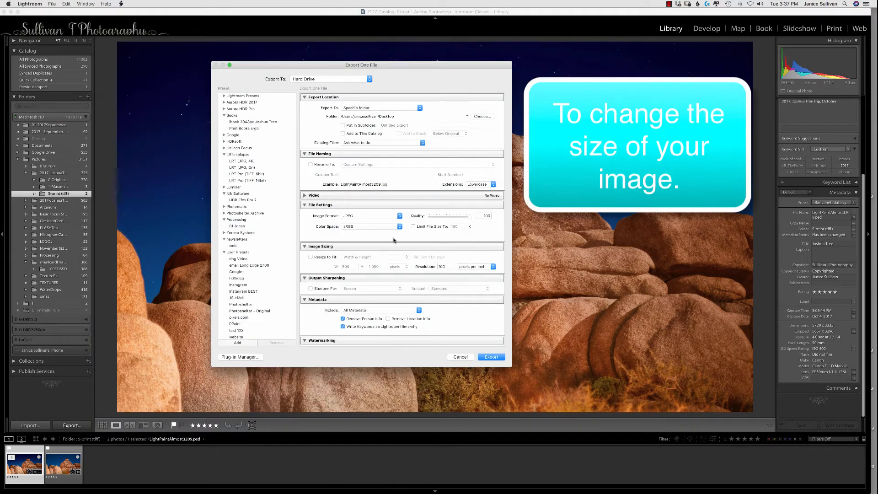
left_click(310, 257)
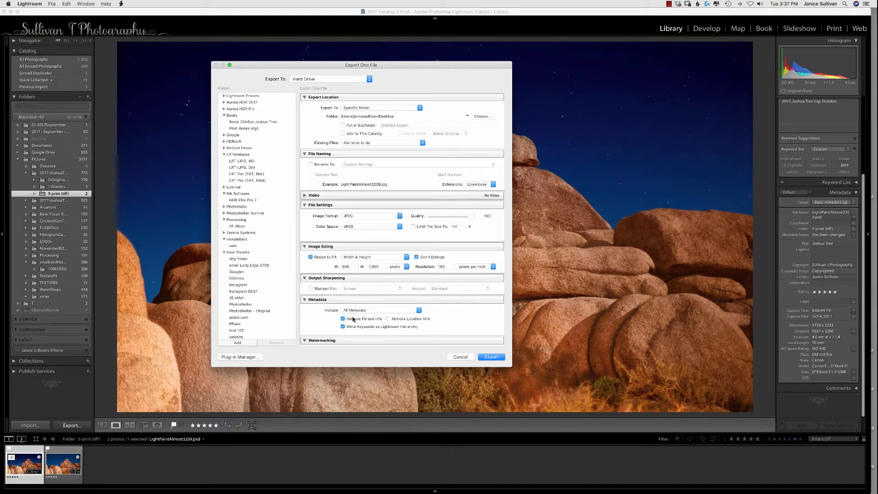
left_click(405, 257)
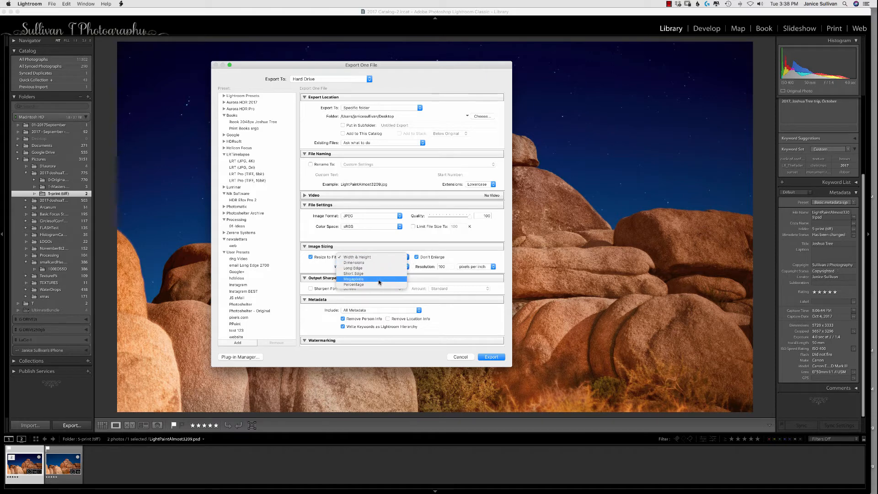
left_click(378, 279)
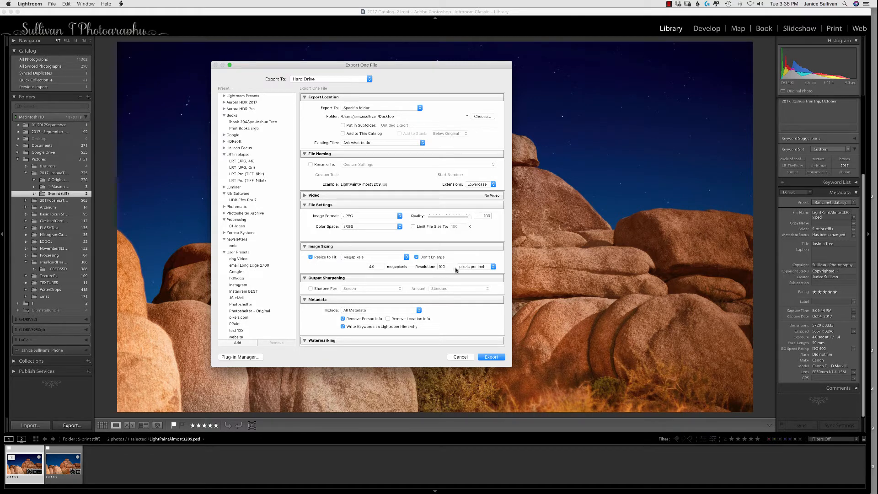
left_click(491, 357)
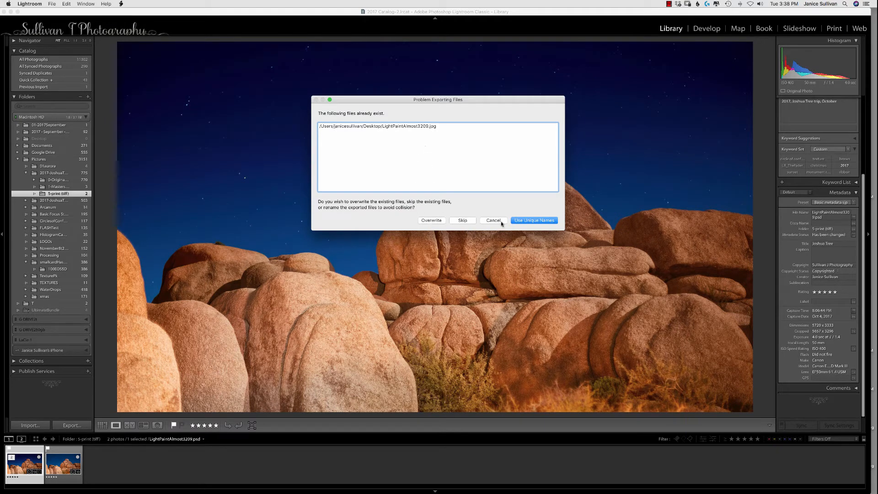
left_click(535, 220)
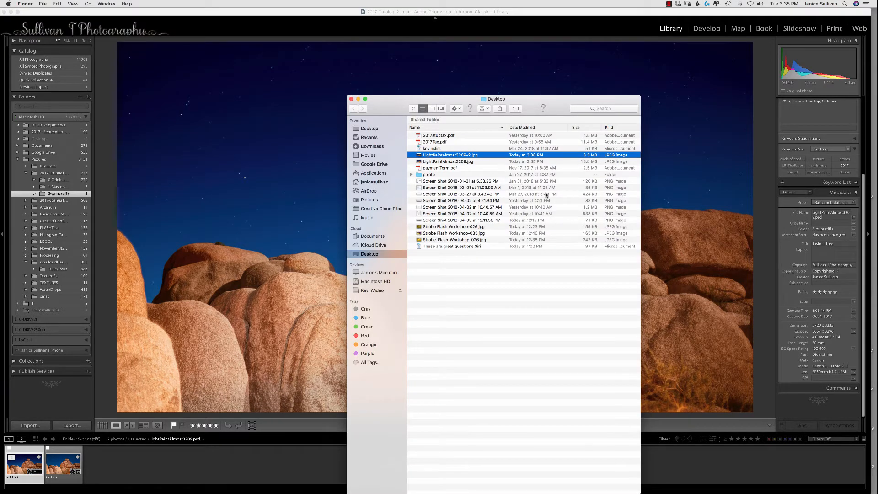
Step: Open LightPaintAlmost3209-2.jpg from the Desktop in Adobe Photoshop CC 2018
right_click(466, 154)
mouse_move(477, 163)
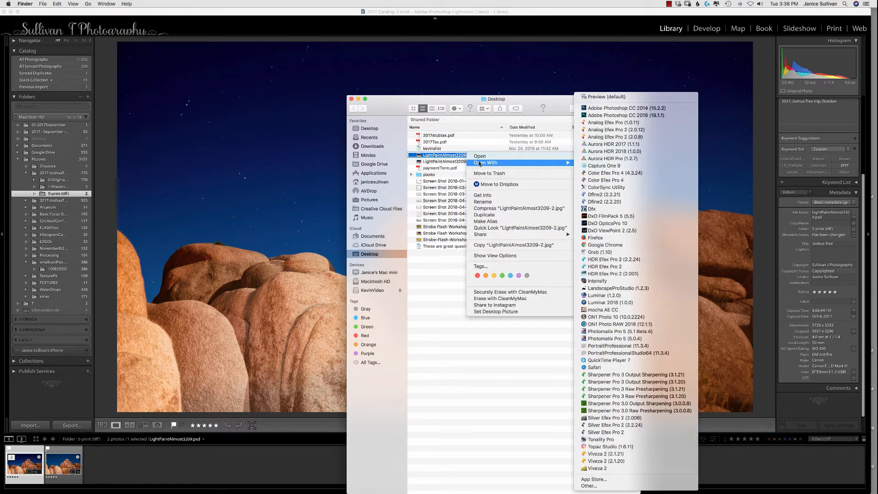
left_click(622, 115)
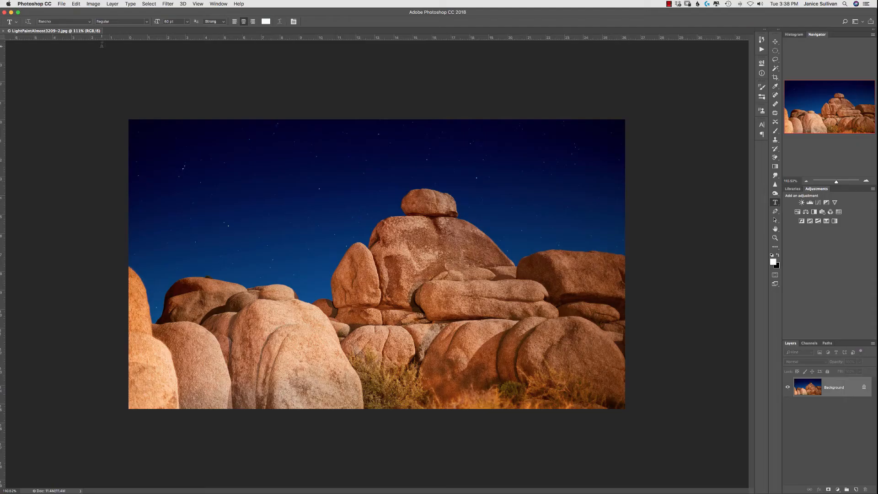
Step: Start Save for Web (Legacy) with JPEG as the format and set the image width to 1920 px
left_click(60, 4)
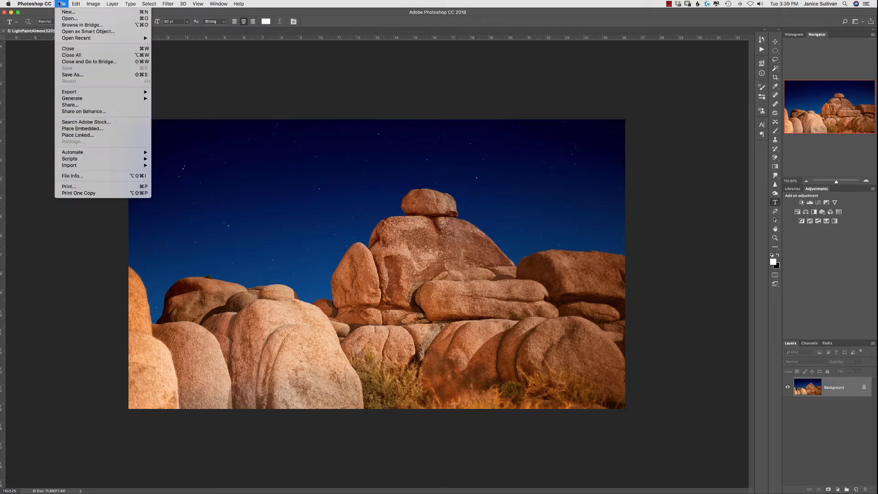
mouse_move(109, 94)
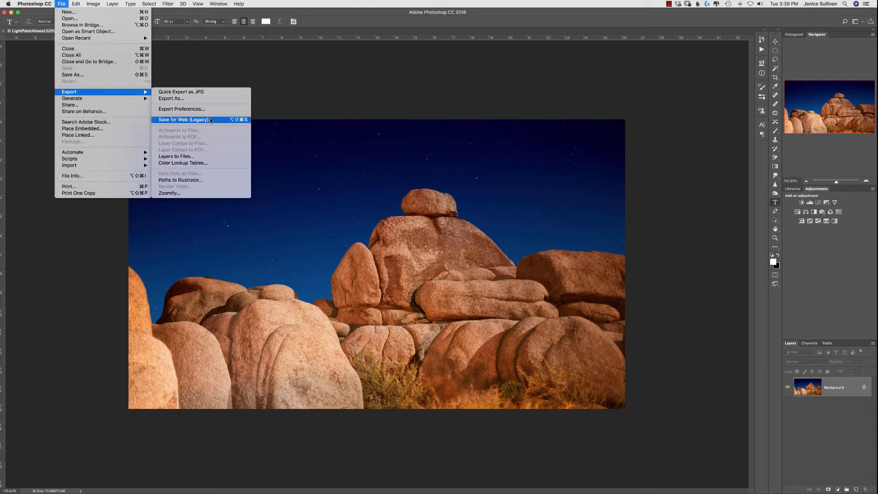
left_click(211, 121)
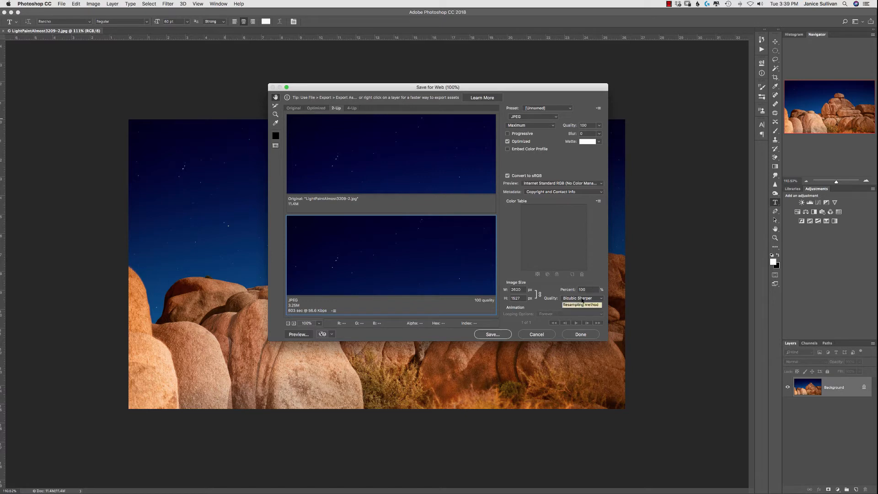
left_click(537, 117)
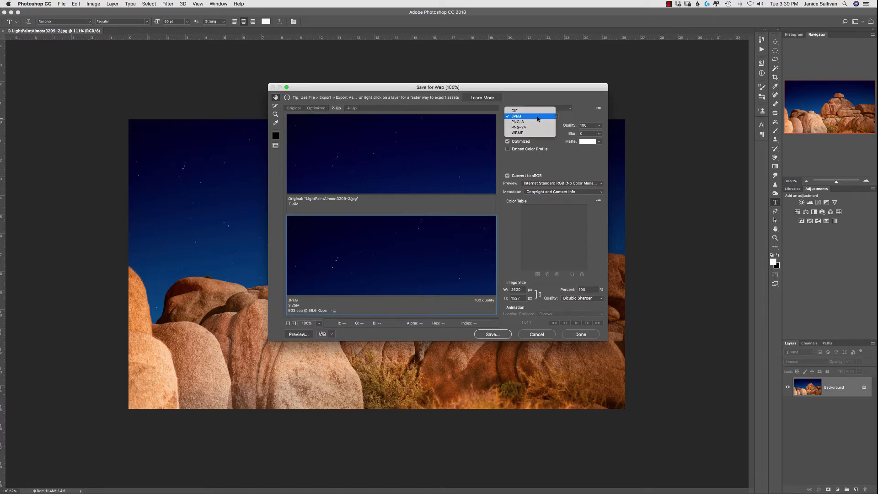
left_click(534, 117)
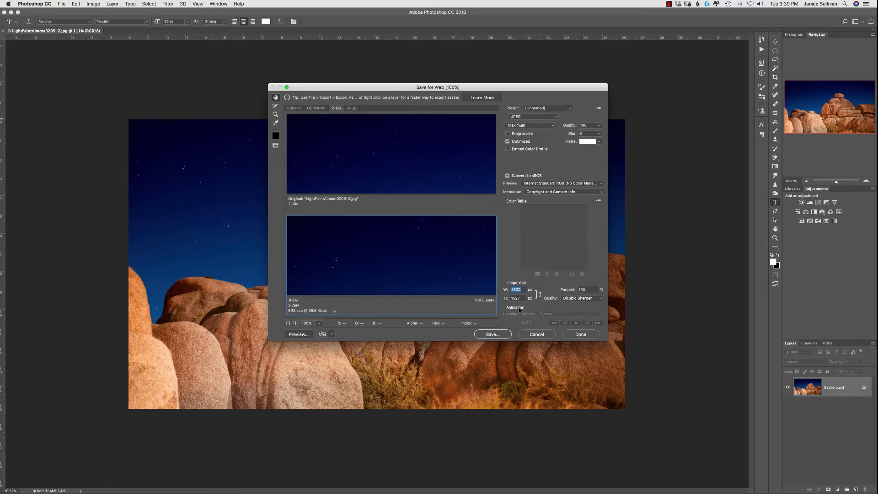
type("19")
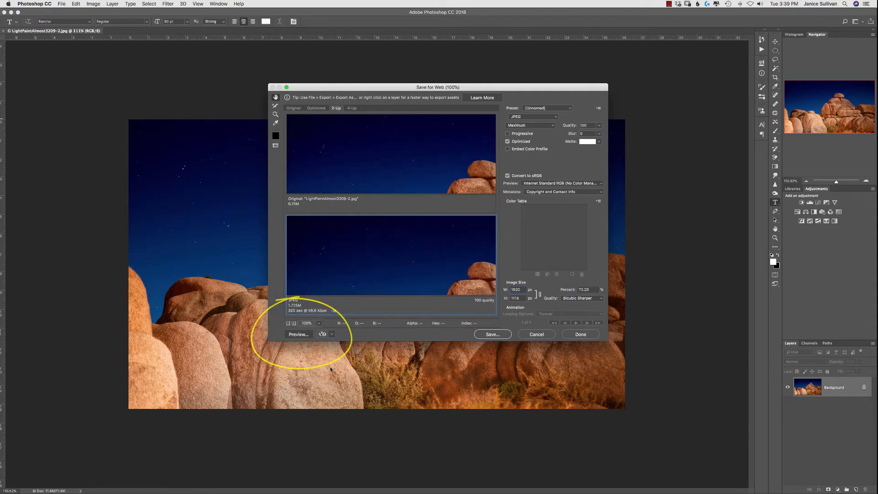
left_click(298, 335)
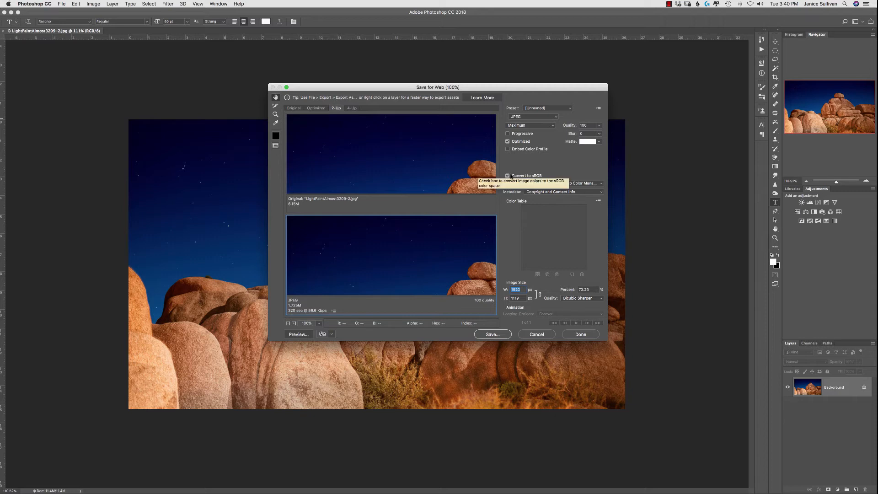
Step: Keep Convert to sRGB enabled and save the web JPEG to the Desktop, replacing the existing LightPaintAlmost3209-2.jpg
left_click(508, 176)
left_click(507, 176)
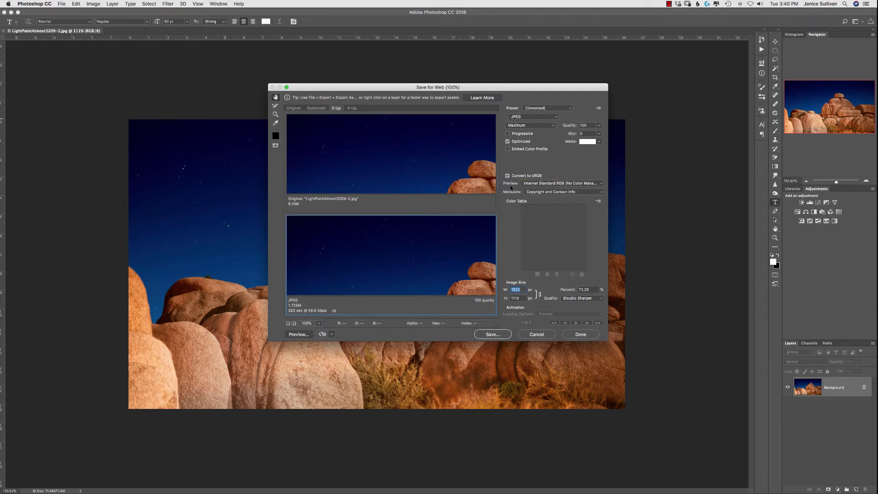
left_click(492, 334)
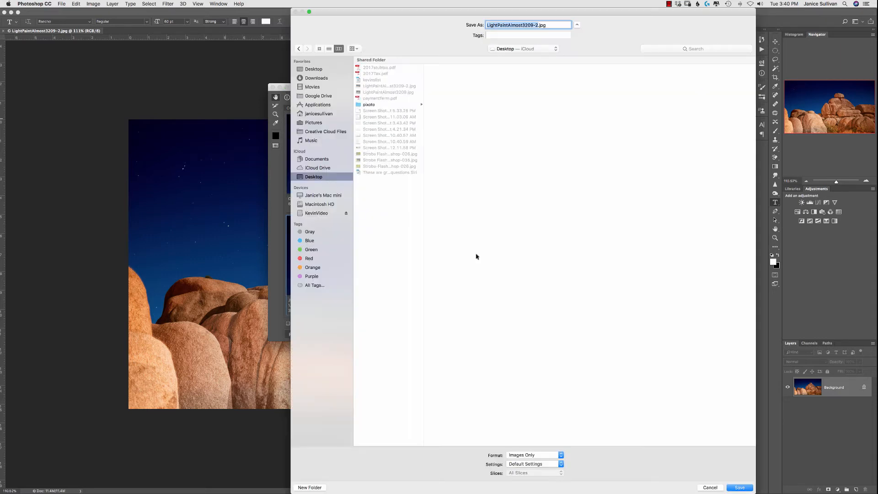
left_click(740, 488)
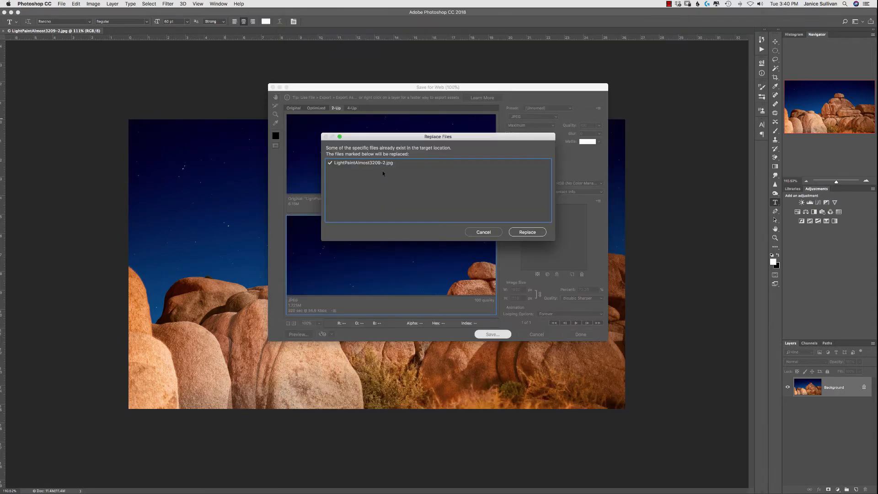
left_click(523, 232)
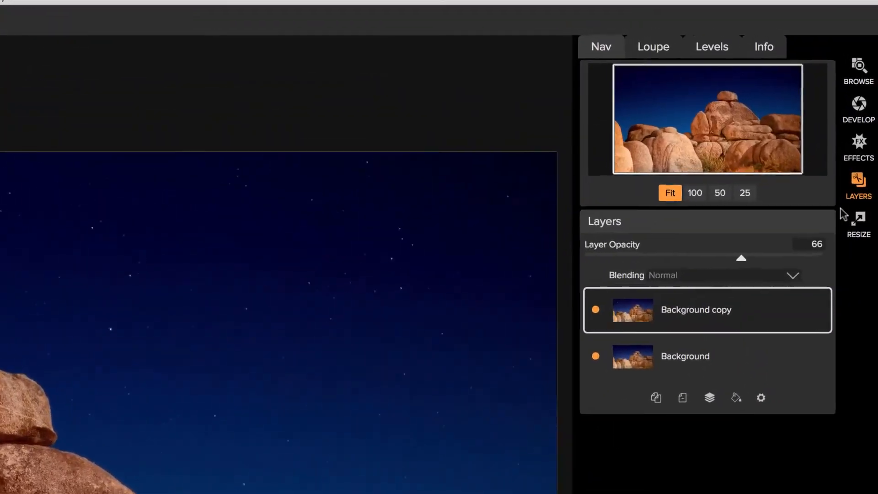
Step: In ON1 Photo RAW 2018, set the resize resolution to 100 pixels/inch and choose the Desktop as the export folder
left_click(859, 220)
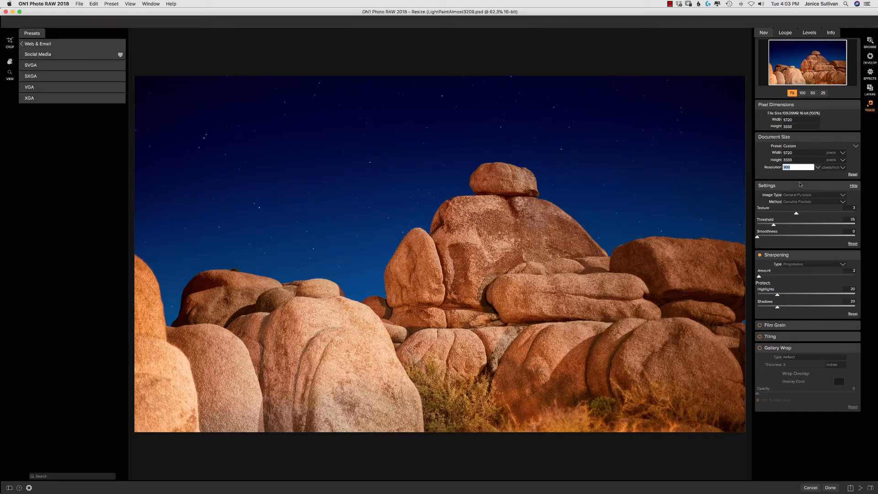
type("100")
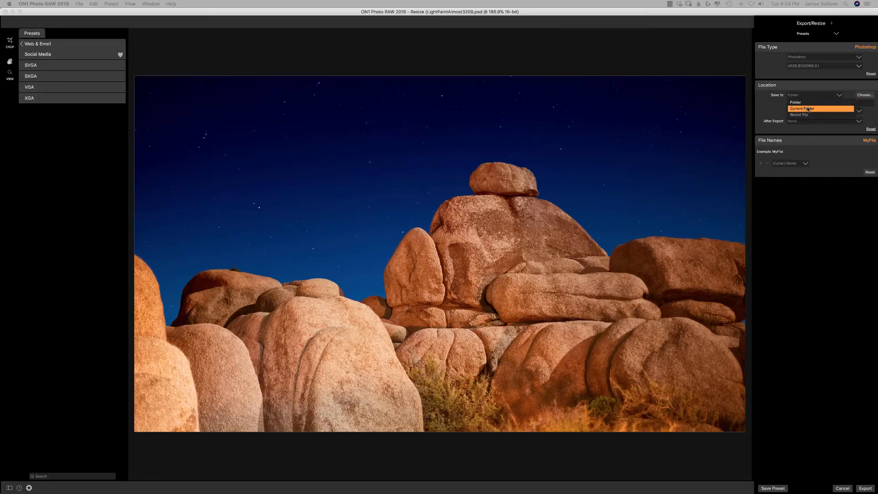
left_click(808, 103)
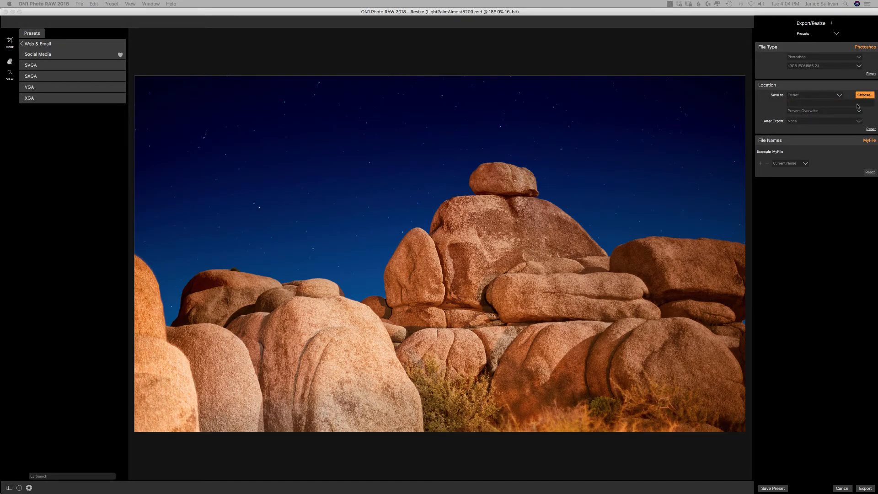
left_click(864, 95)
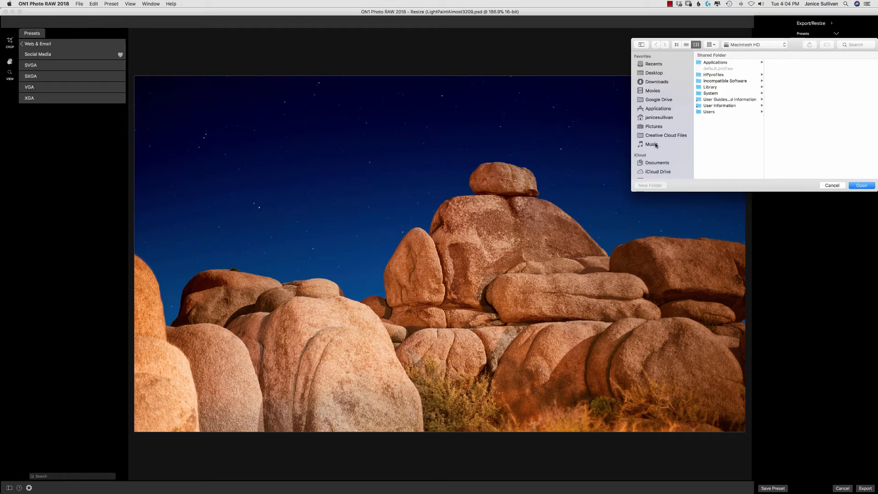
left_click(655, 75)
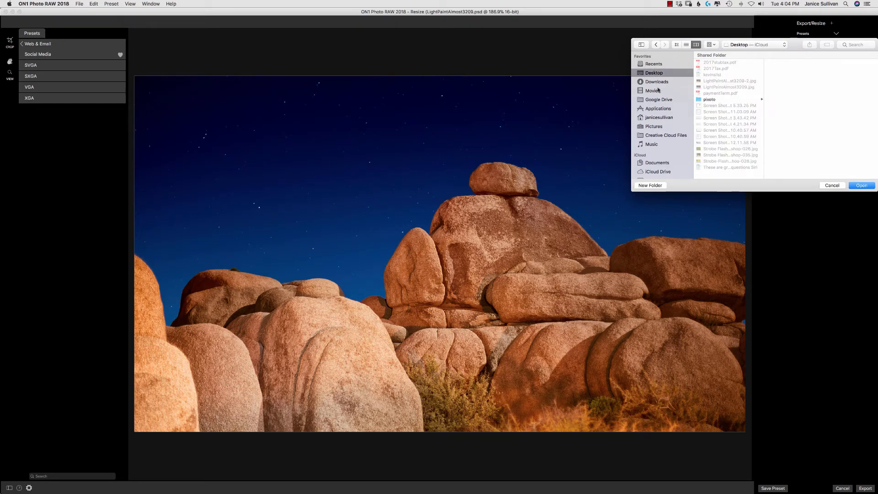
left_click(859, 186)
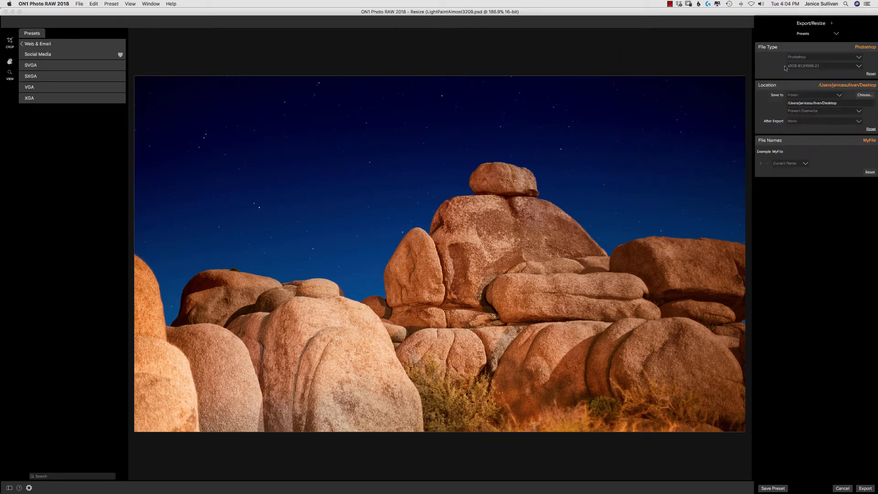
Step: Set the color profile to sRGB IEC61966-2.1 and the file type to JPEG, and export the image
left_click(810, 66)
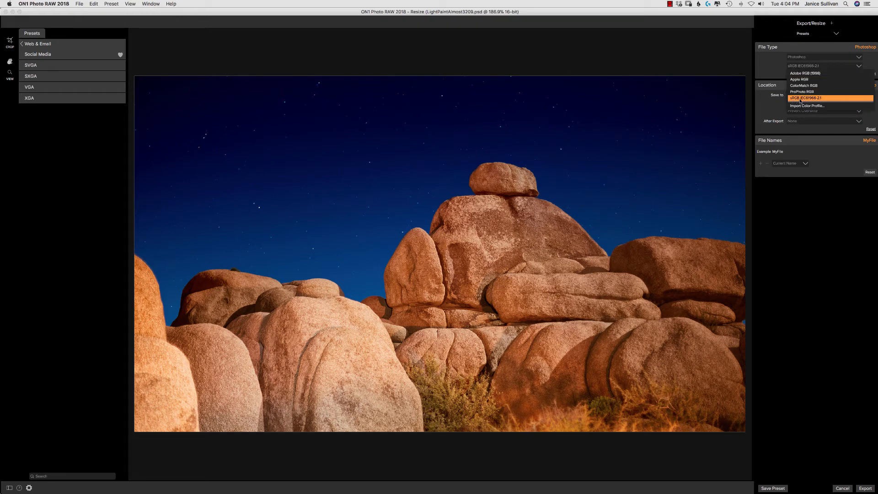
left_click(803, 99)
left_click(804, 56)
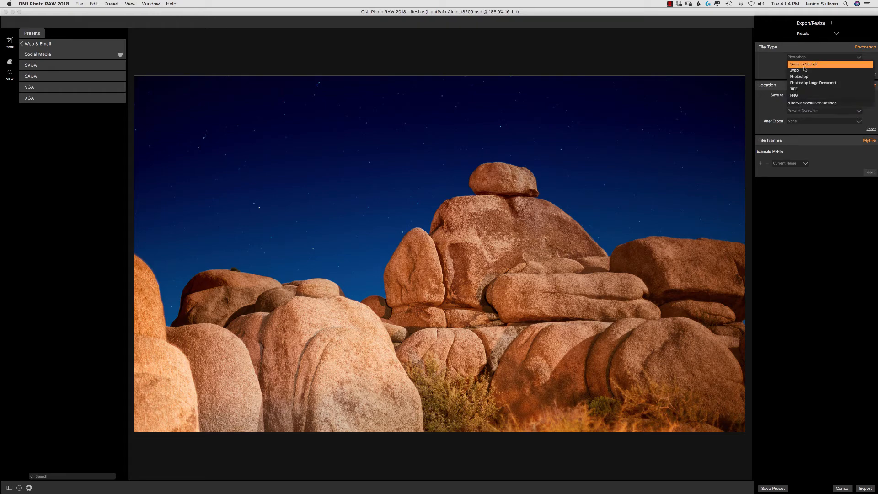
left_click(799, 72)
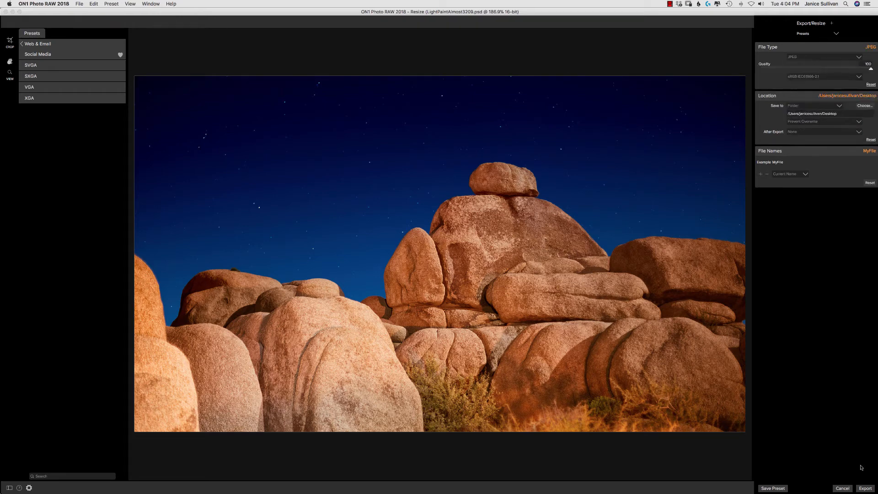
left_click(865, 488)
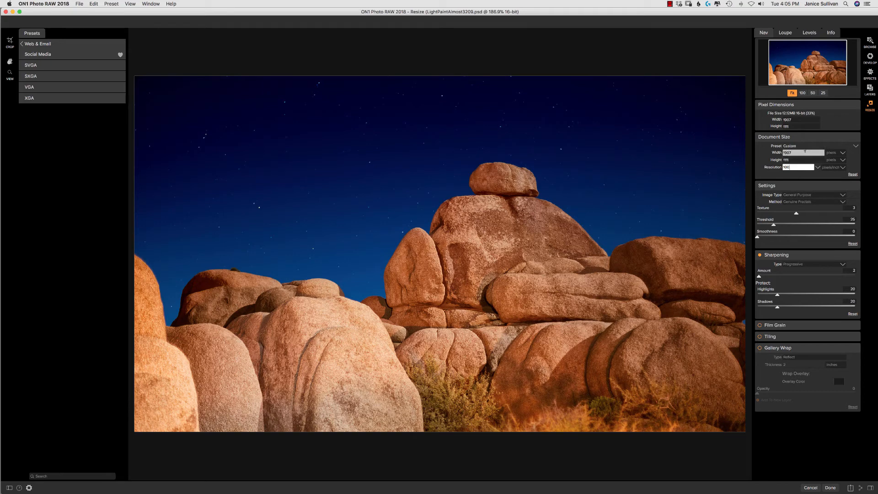
Step: Set the document width to 900 pixels and export the resized image
left_click(804, 153)
left_click(803, 153)
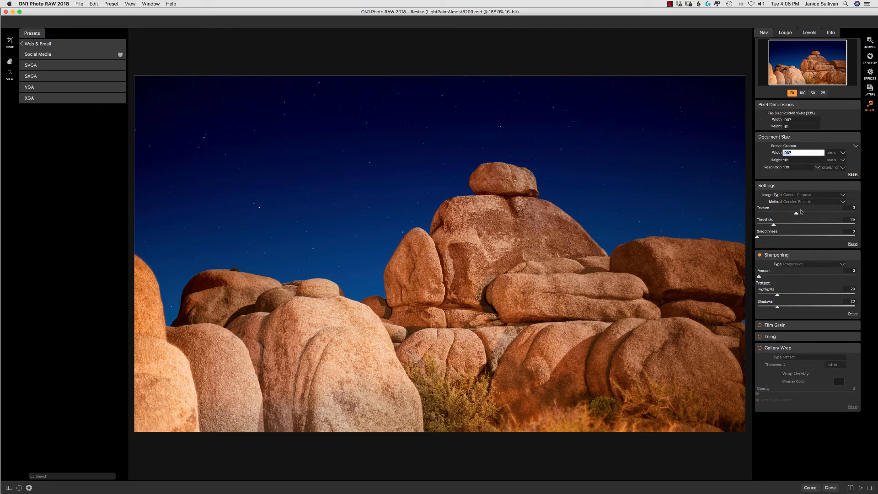
type("900")
left_click(850, 488)
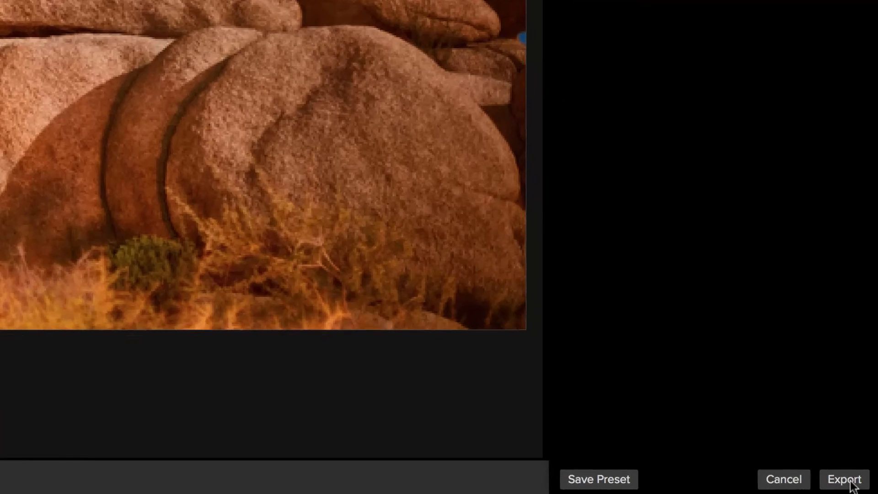
left_click(845, 480)
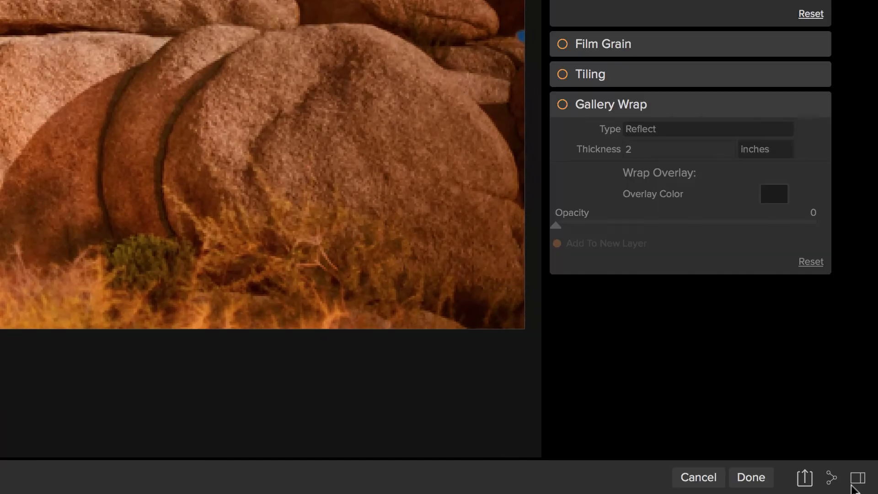